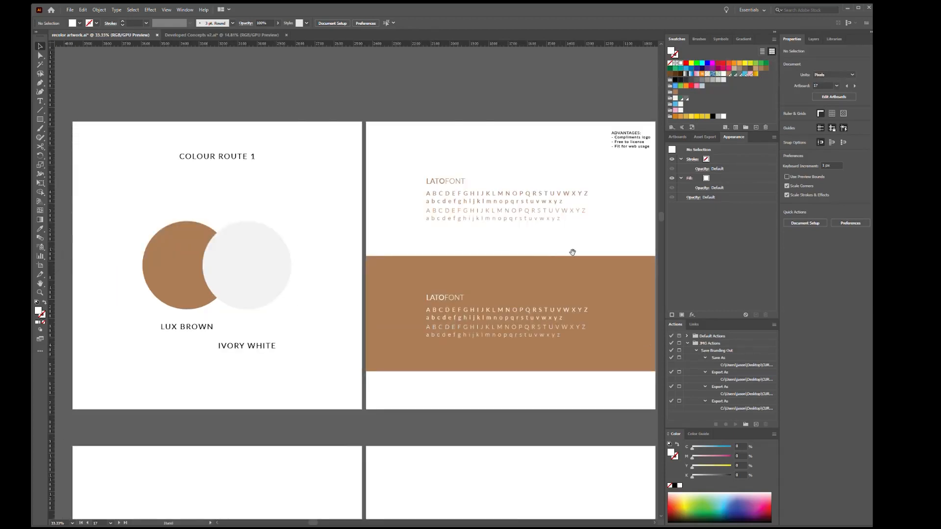
Examine the brown colour route artboards: the palette, Lato font sheet, bamboo patterns, paw patterns and text layouts
left_click_drag(572, 253, 240, 246)
left_click_drag(535, 200, 222, 208)
left_click_drag(531, 222, 283, 221)
left_click_drag(565, 236, 195, 227)
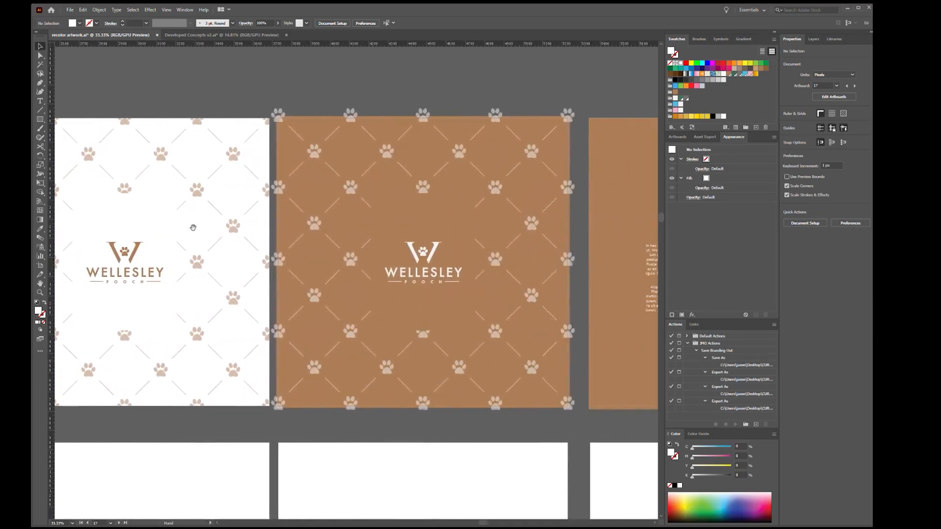
left_click_drag(576, 225, 275, 212)
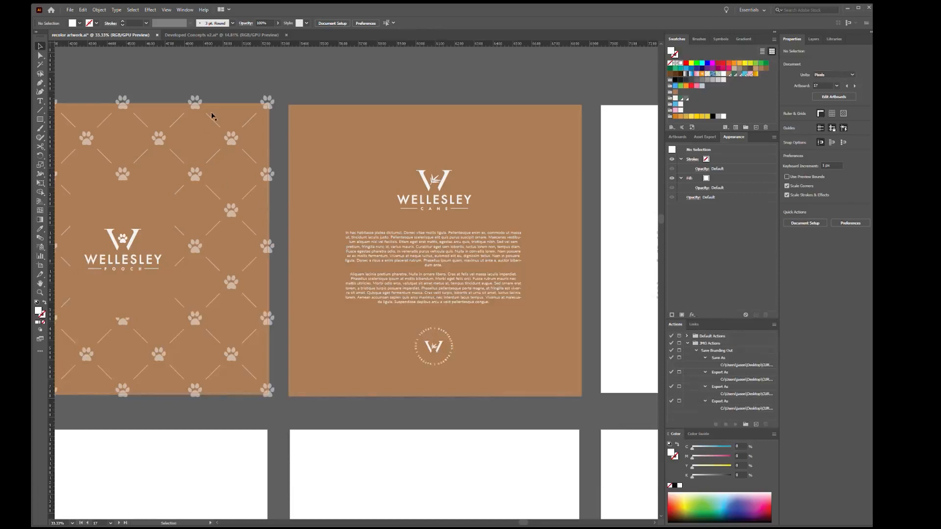
left_click_drag(527, 259, 280, 265)
left_click_drag(581, 272, 421, 268)
left_click_drag(170, 206, 436, 211)
left_click_drag(221, 201, 568, 205)
left_click_drag(287, 214, 542, 210)
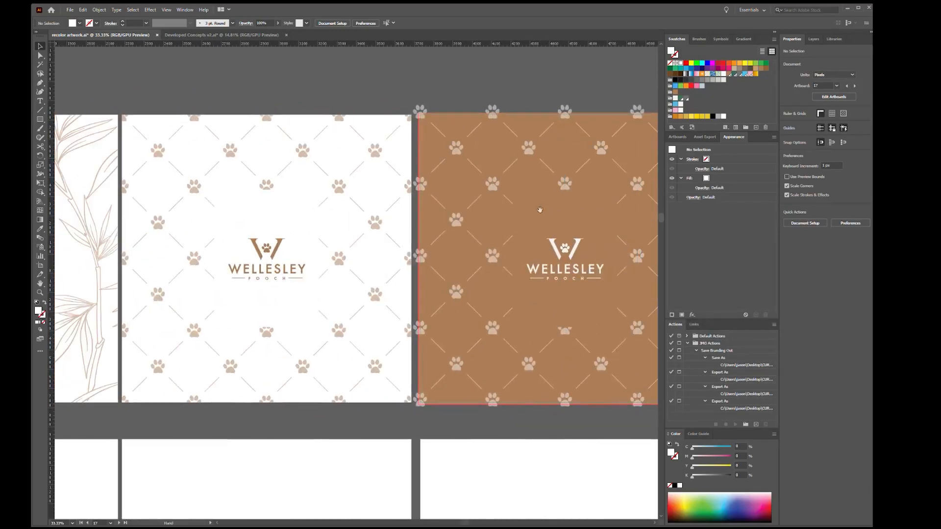
left_click_drag(227, 223, 558, 224)
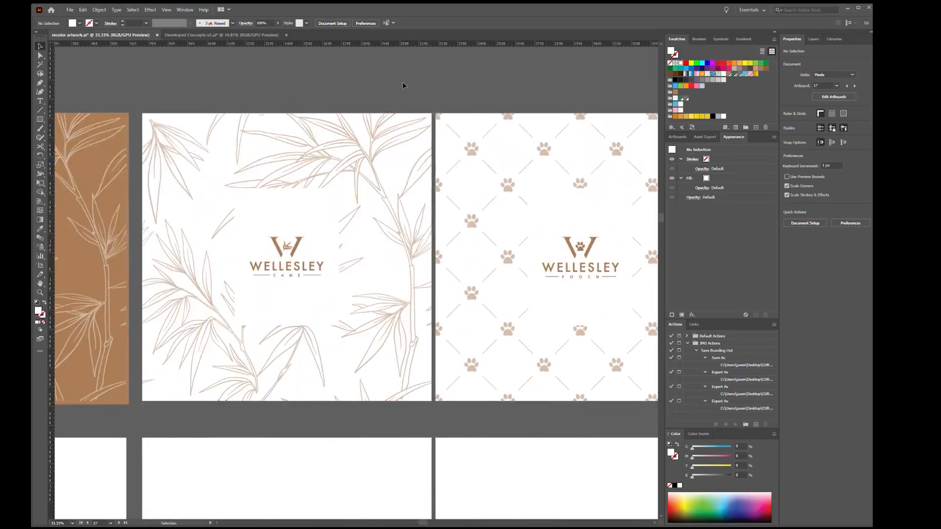
left_click_drag(296, 92, 543, 93)
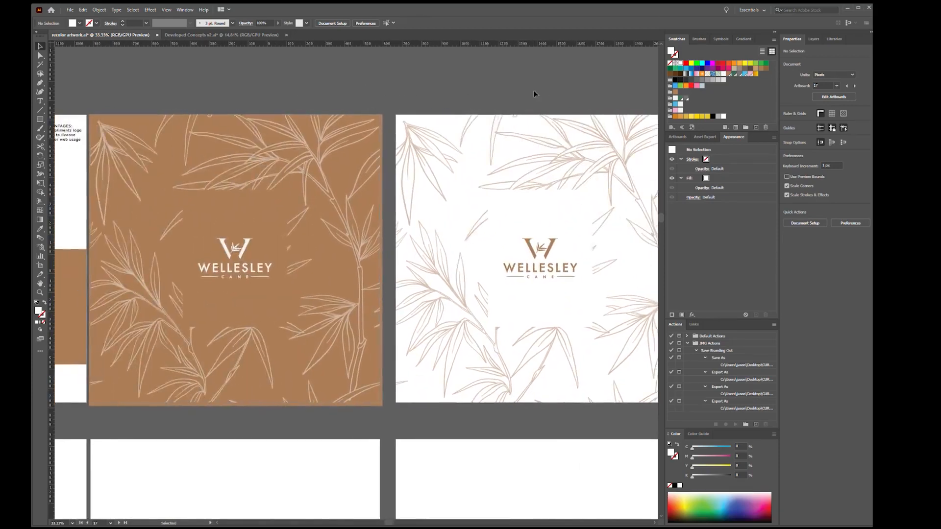
left_click_drag(278, 95, 506, 98)
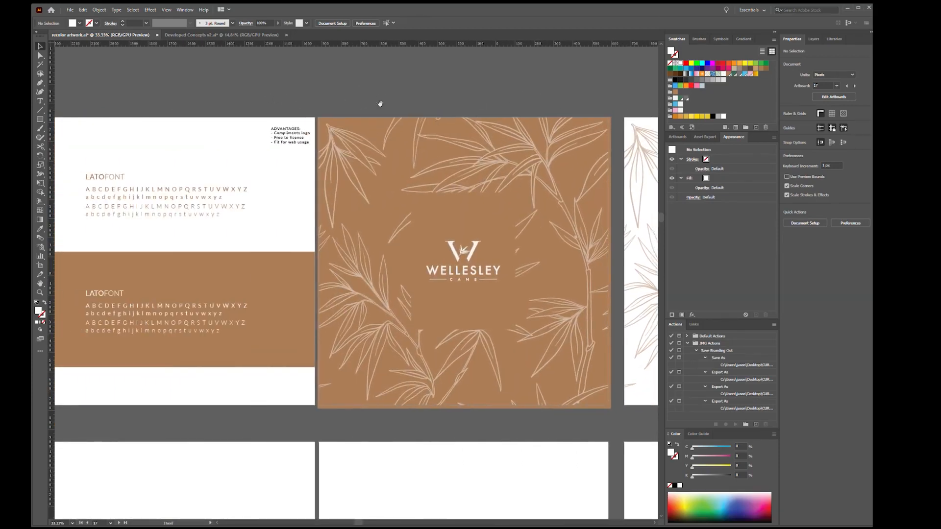
left_click_drag(250, 92, 462, 92)
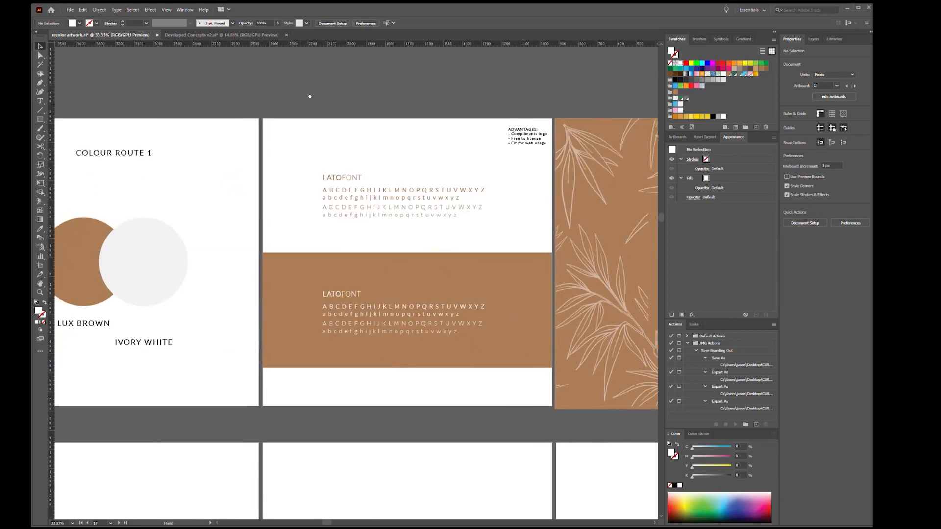
left_click_drag(311, 94, 395, 97)
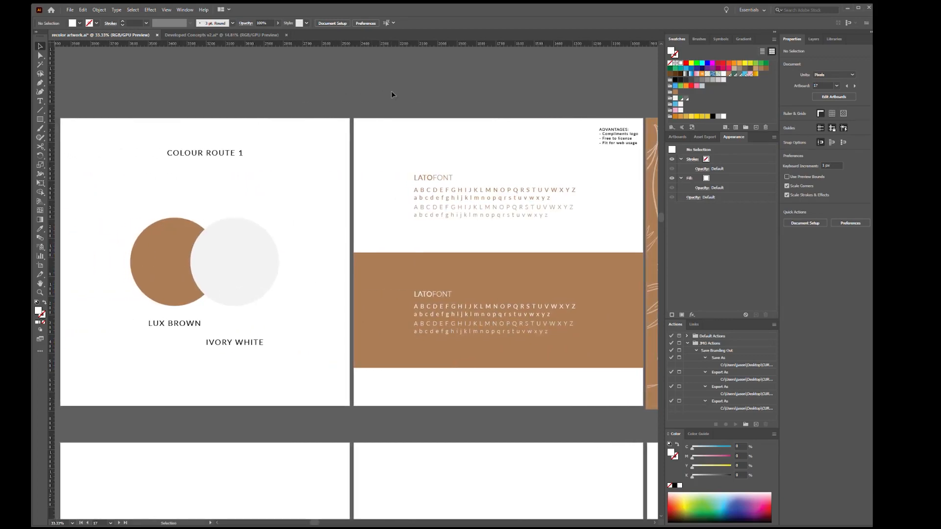
left_click_drag(640, 162, 285, 177)
left_click_drag(516, 179, 182, 174)
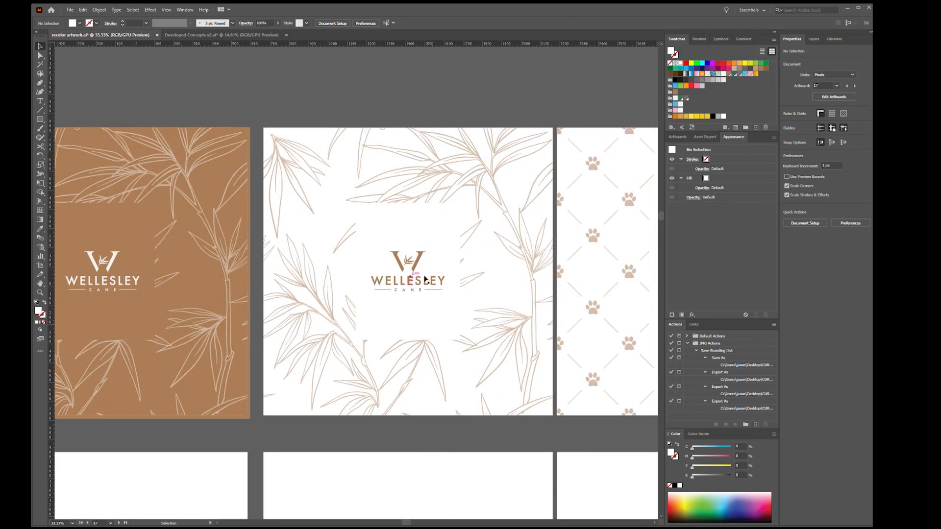
Inspect the bamboo pattern group and the shapes masking it behind the logo on the white Wellesley Cane artboard
left_click(424, 189)
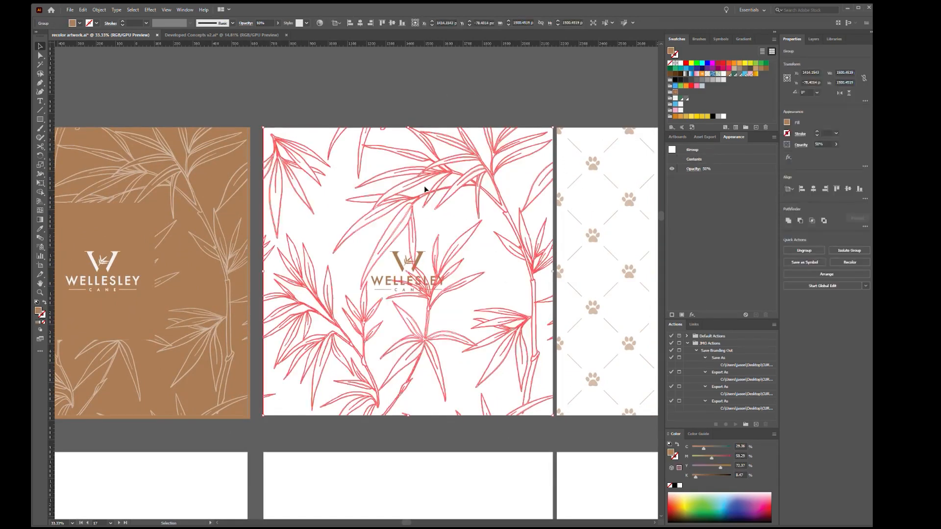
left_click_drag(574, 233, 524, 221)
left_click_drag(267, 95, 427, 359)
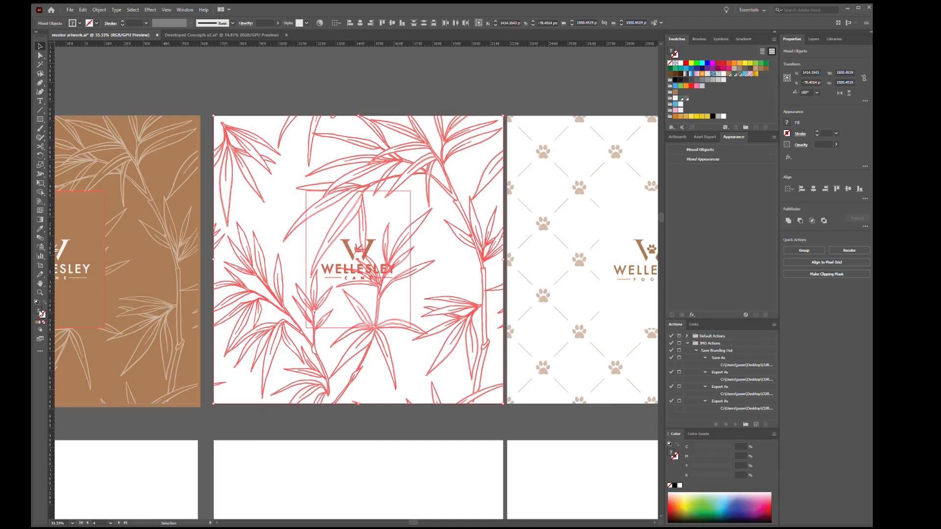
left_click(523, 71)
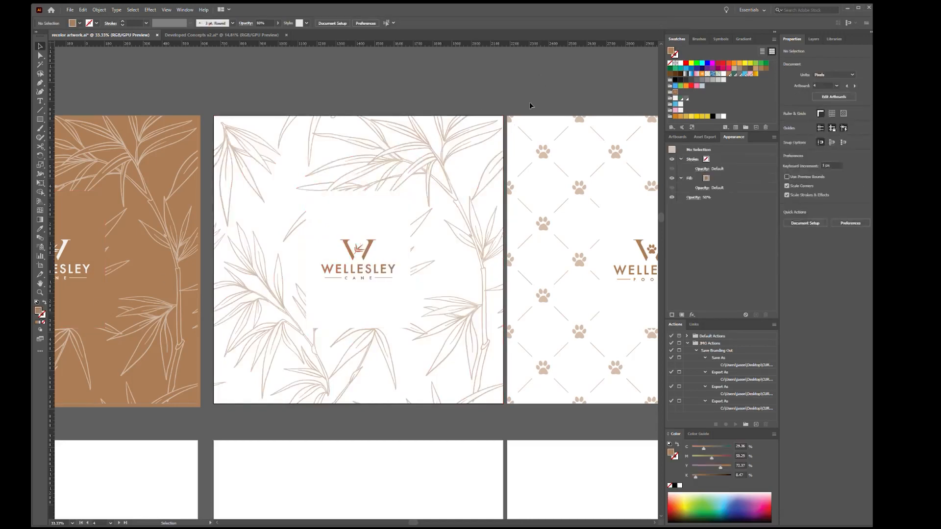
Review the white and brown paw pattern artboards, the text layouts and the overall set of artboards
left_click_drag(588, 204, 299, 198)
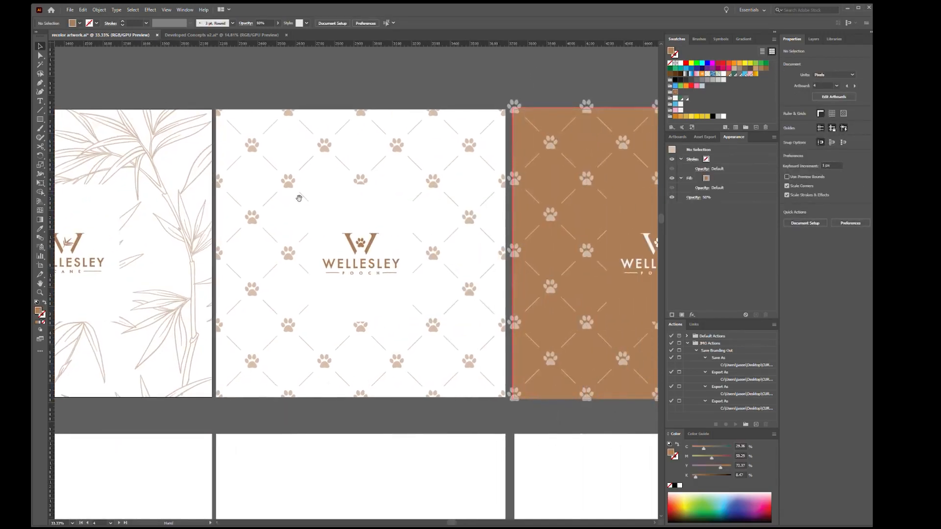
left_click_drag(575, 216, 306, 216)
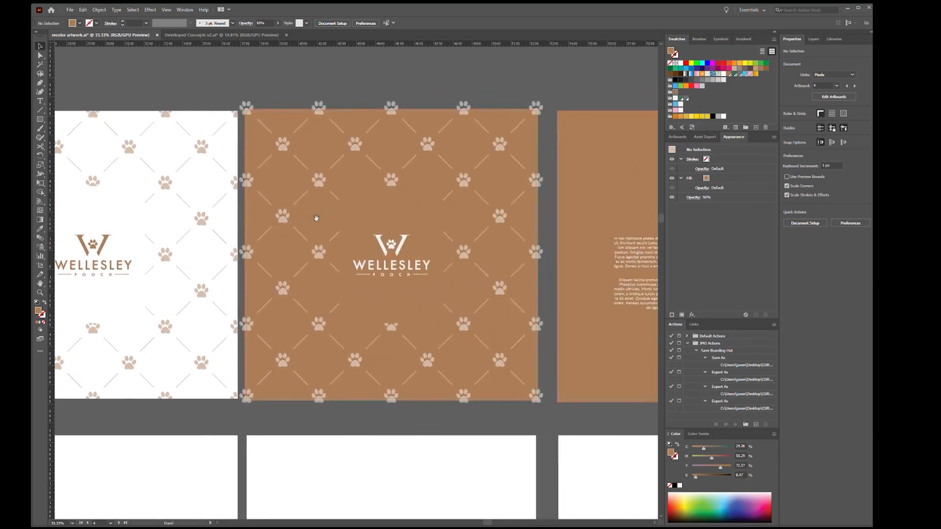
left_click_drag(529, 232, 220, 227)
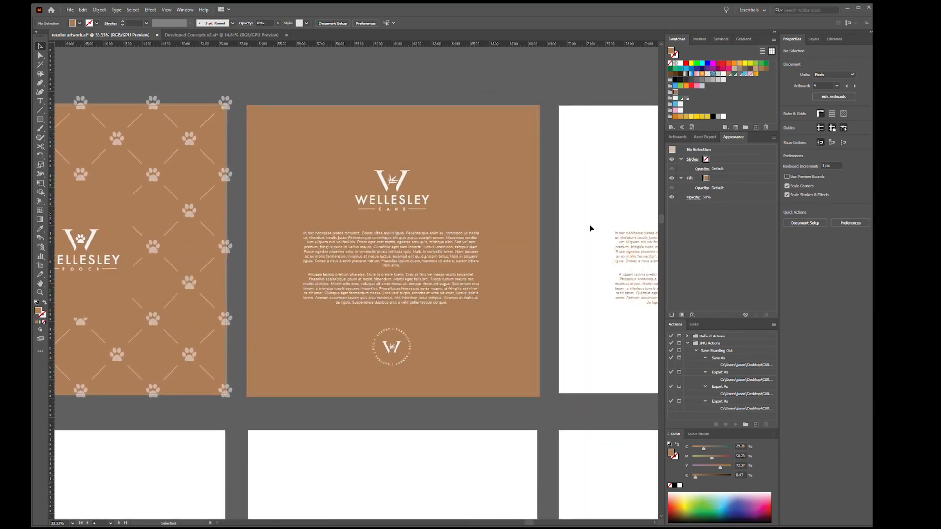
left_click_drag(533, 251, 491, 247)
left_click_drag(387, 240, 298, 242)
left_click_drag(226, 265, 443, 254)
left_click_drag(520, 254, 472, 254)
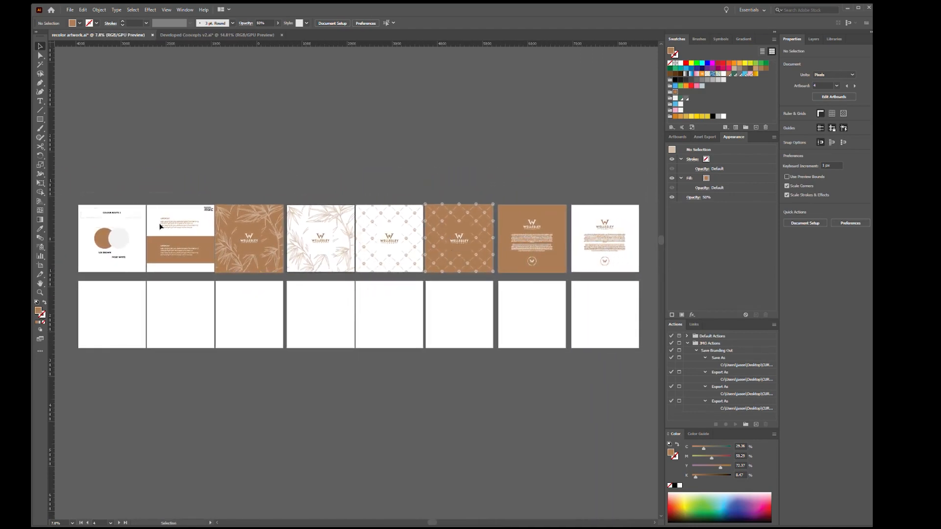
Duplicate all the artwork from the upper row straight down onto the empty lower row of artboards
key("ctrl+a")
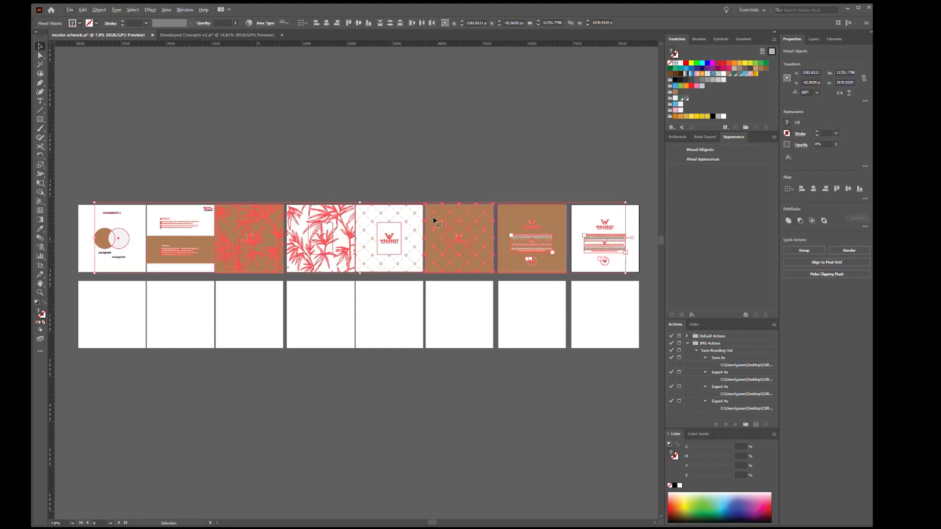
left_click_drag(442, 226, 442, 306)
left_click(485, 356)
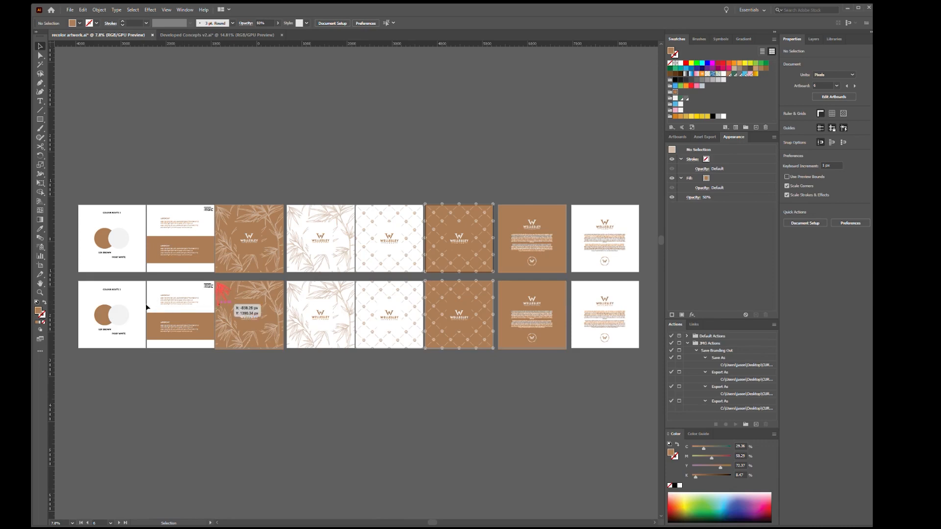
Change the copied palette artboard's title to COLOUR ROUTE 2
left_click_drag(107, 297, 365, 281)
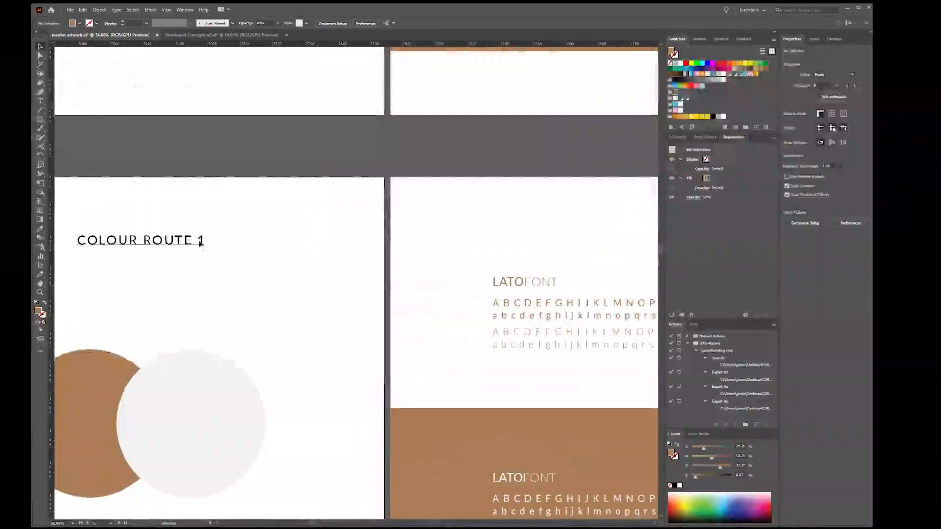
double_click(200, 242)
left_click_drag(197, 243, 210, 244)
type("2")
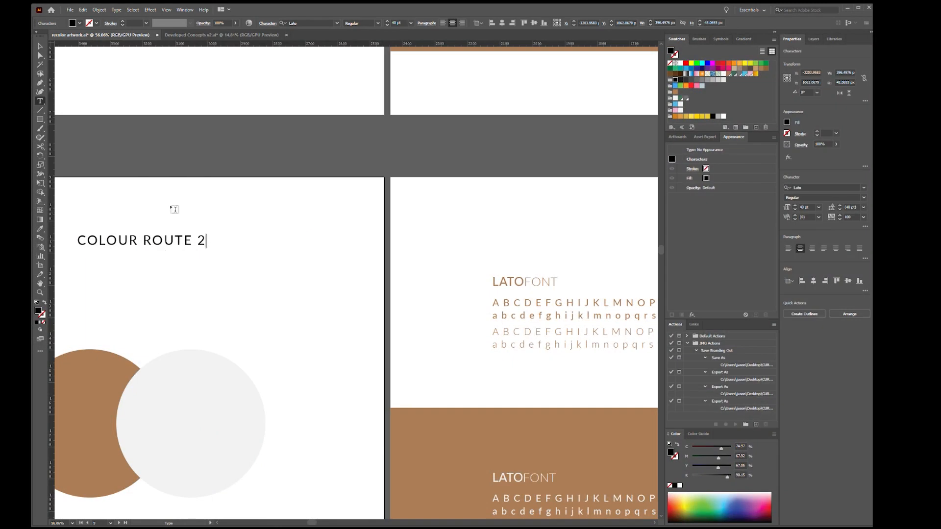
left_click(40, 46)
left_click(340, 294)
Recolour the brown circle on the Colour Route 2 artboard with the dark green swatch
left_click_drag(396, 348, 469, 261)
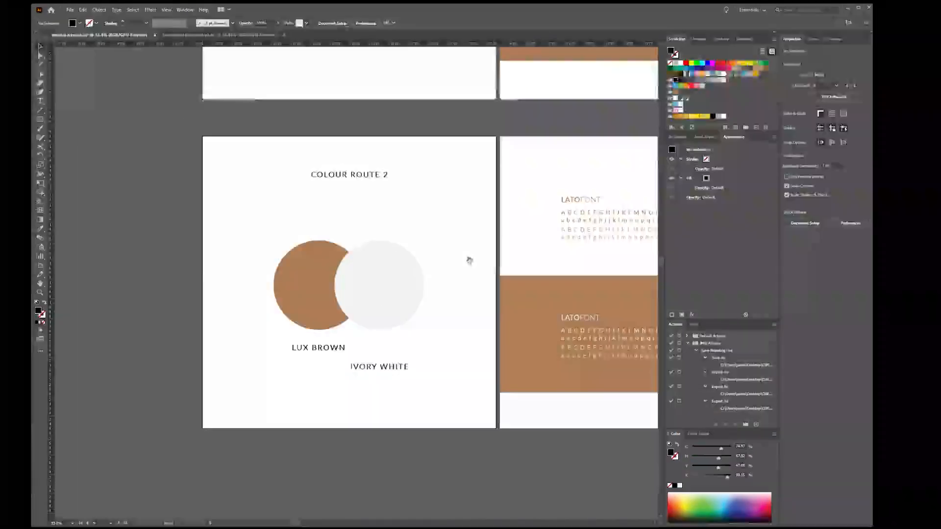
left_click(329, 255)
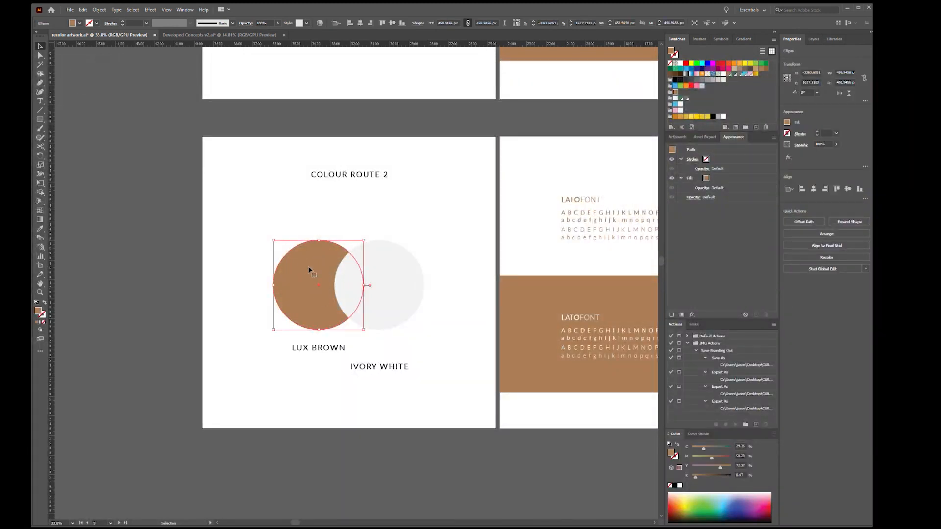
left_click_drag(353, 268, 289, 286)
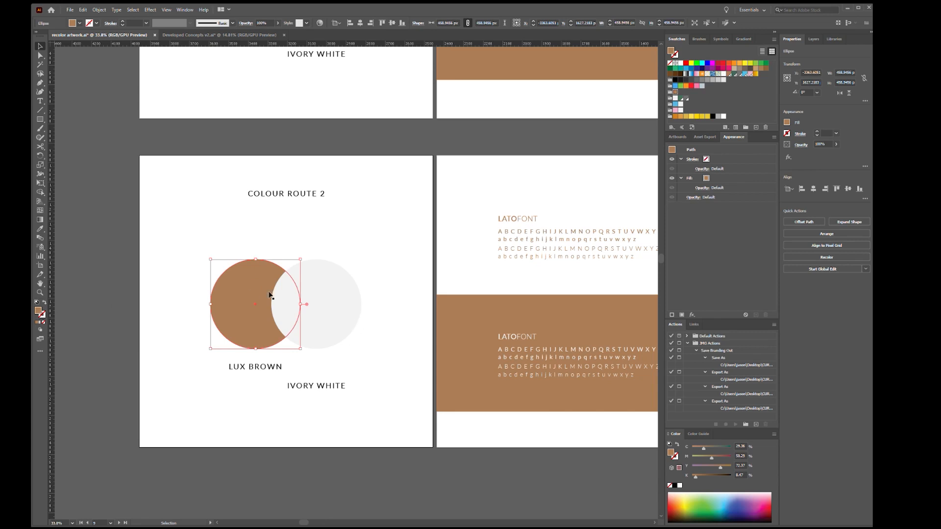
left_click(683, 99)
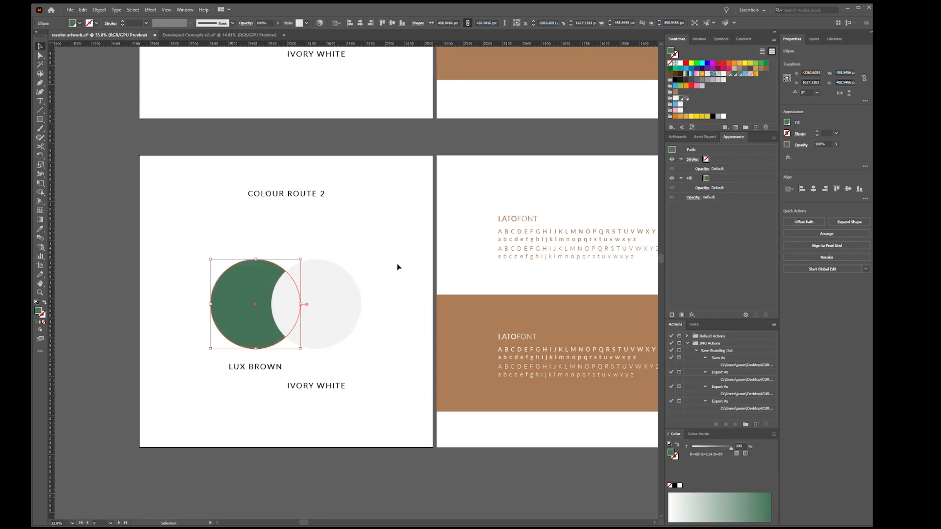
Try the grey swatch on the pale circle and return the circle to its ivory fill
left_click(316, 304)
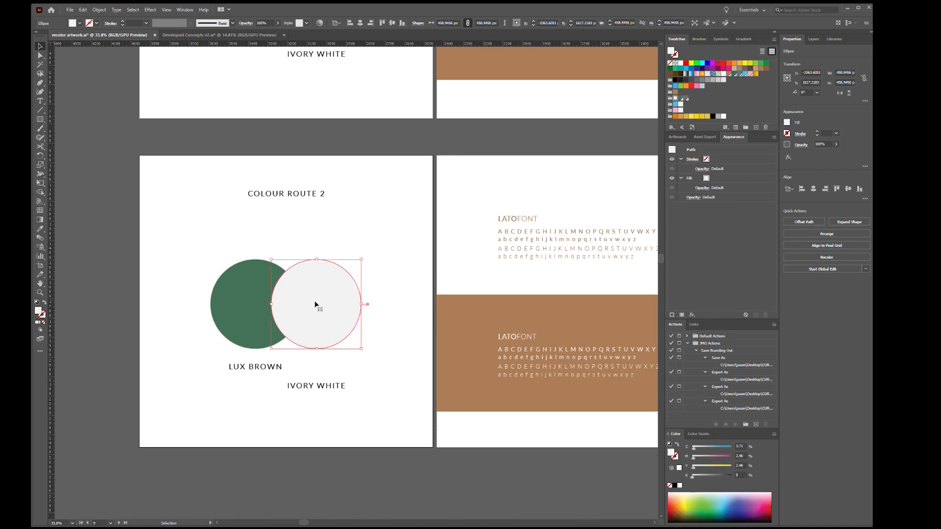
left_click(689, 100)
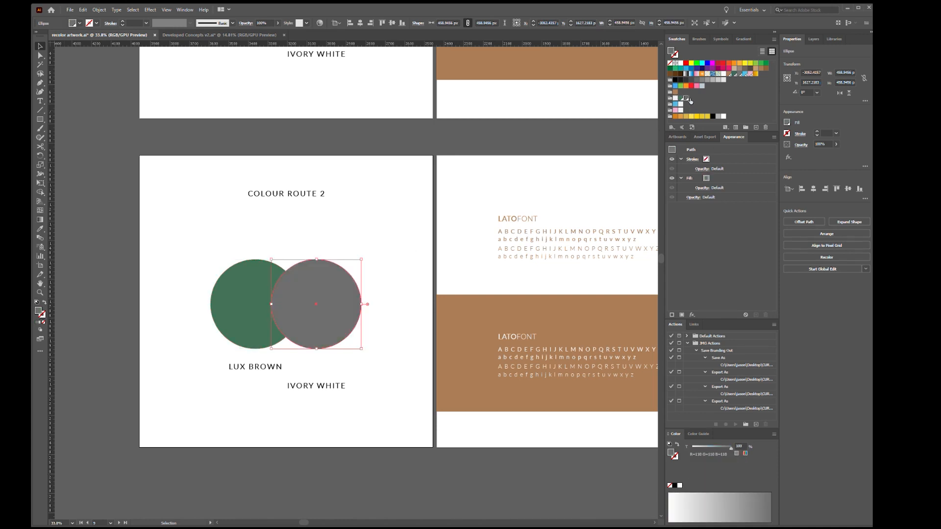
left_click(679, 103)
left_click(326, 233)
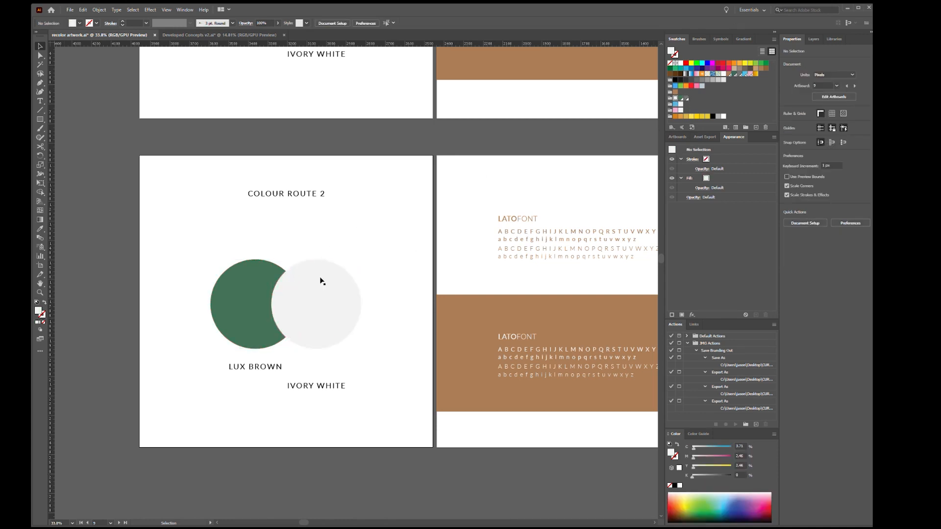
Rename the LUX BROWN label under the green circle as SOFT GREEN
left_click(257, 292)
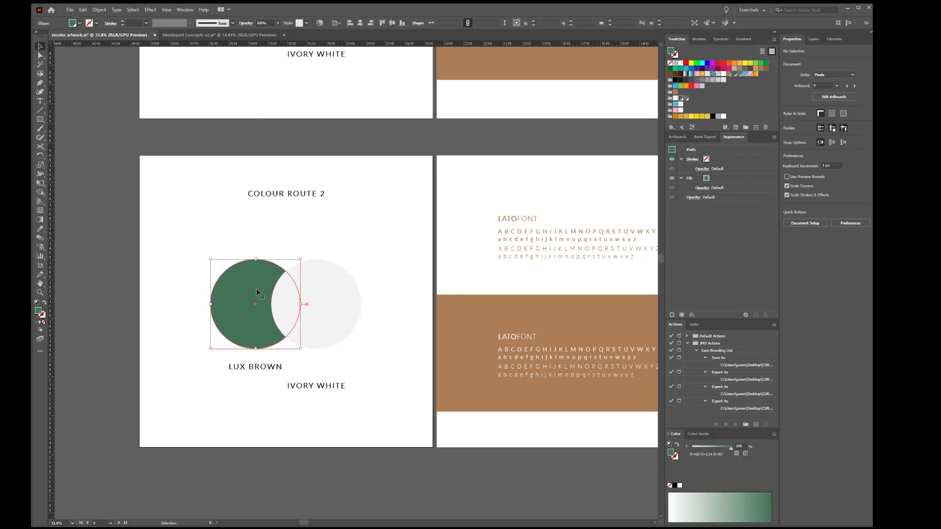
double_click(249, 369)
key("ctrl+a")
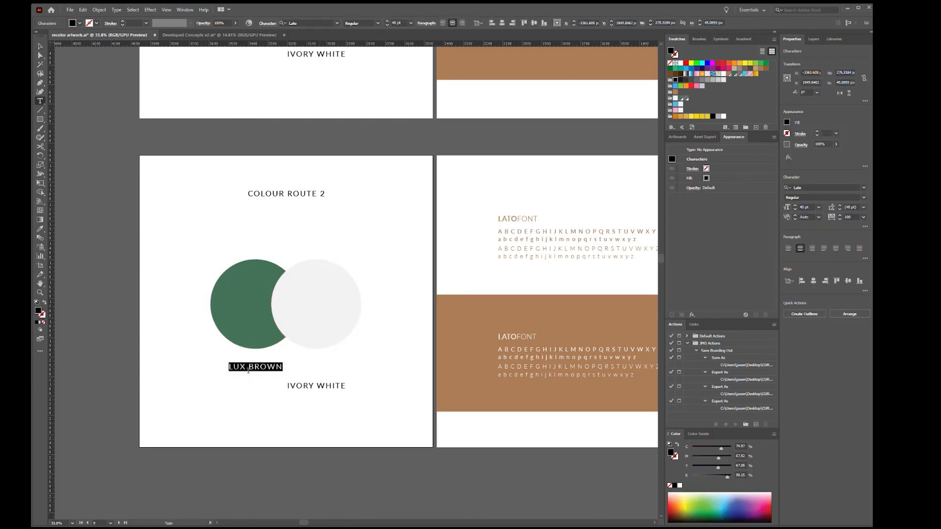
type("G")
key("BackSpace")
type("SOFT GREEN")
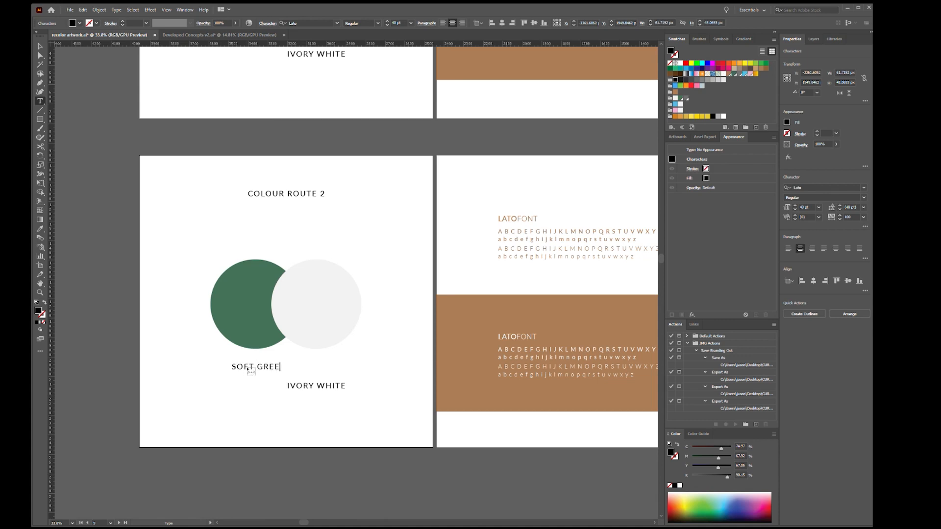
key("Escape")
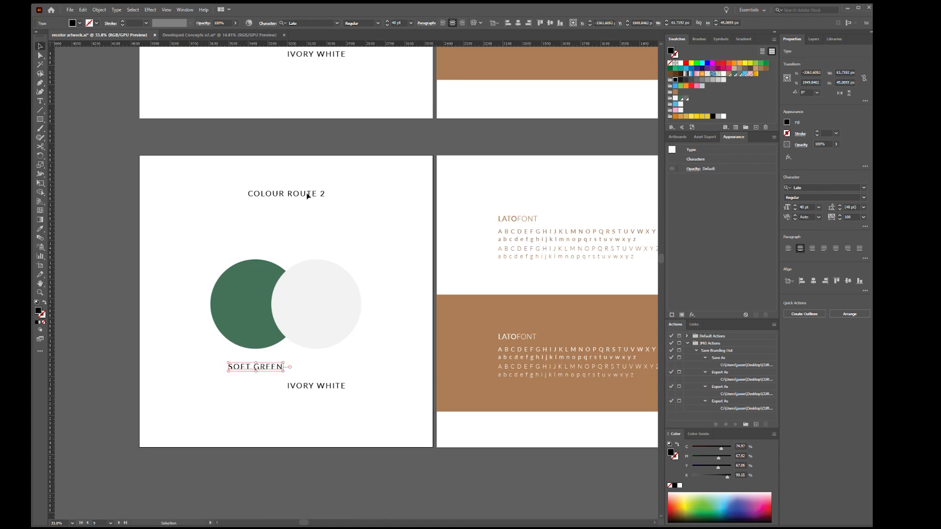
left_click(375, 239)
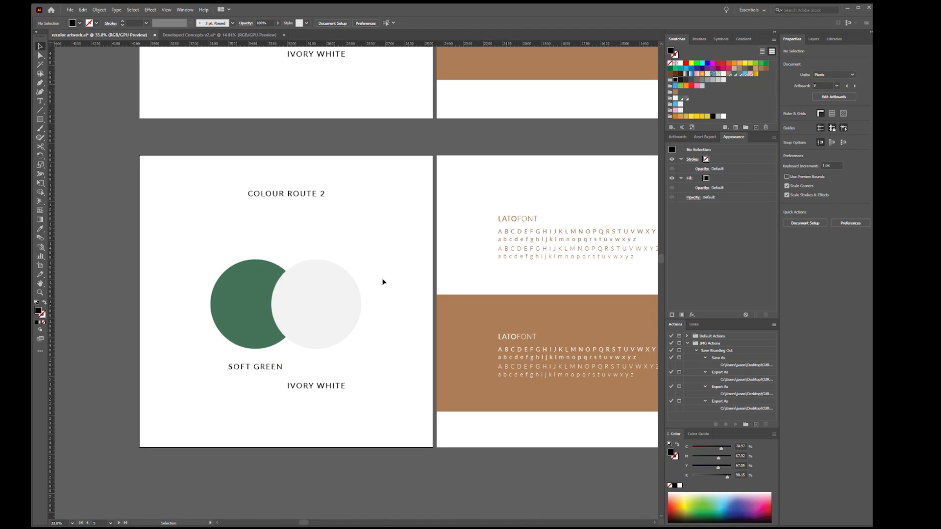
left_click_drag(255, 299, 255, 301)
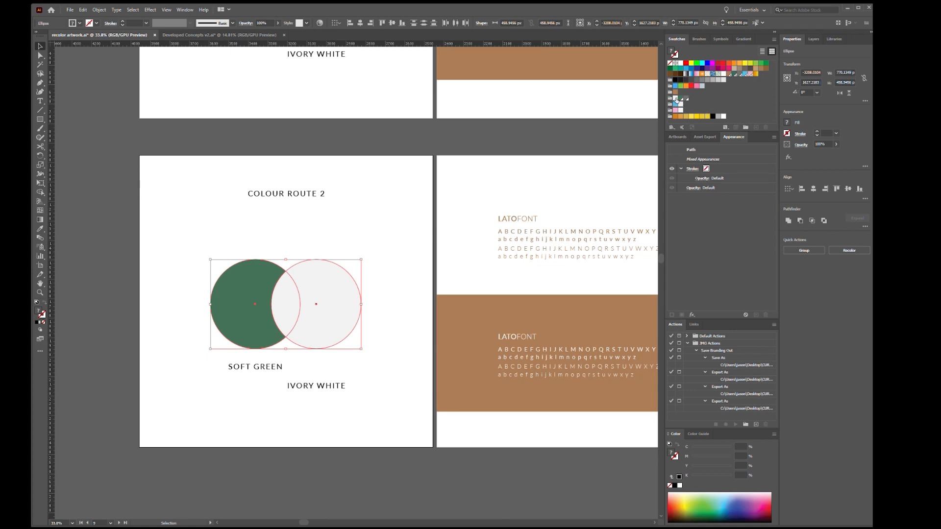
left_click(369, 265)
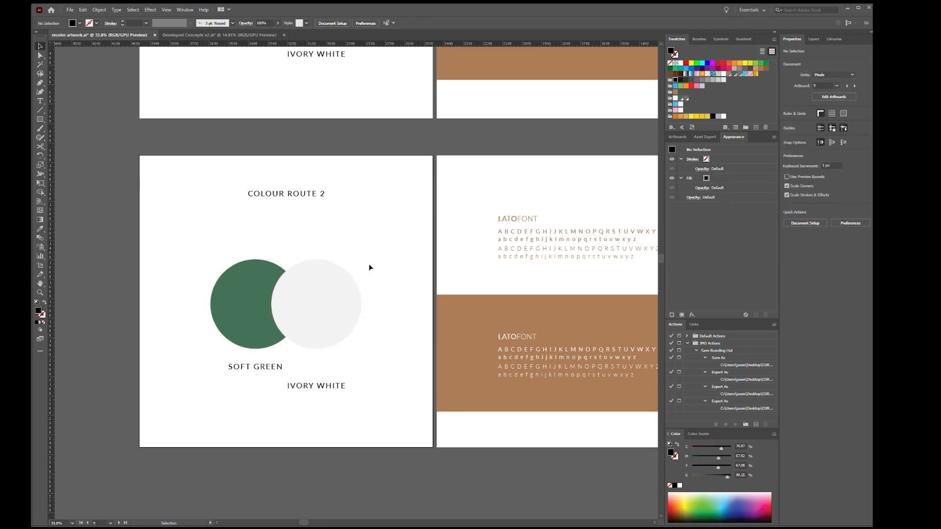
key("z")
left_click_drag(570, 235, 346, 240)
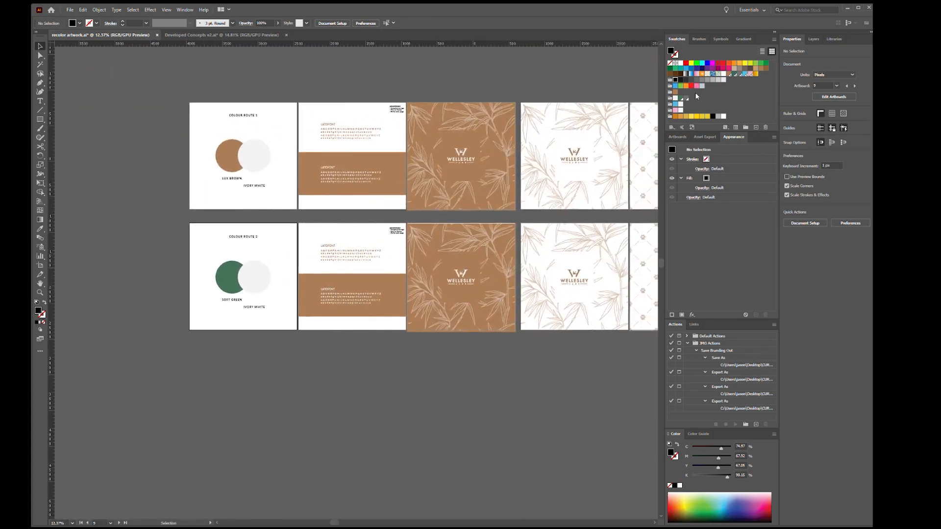
Recolour the brown artwork on the seven lower artboards beside the Colour Route 2 palette to dark green with Recolor Artwork
left_click_drag(441, 250, 365, 246)
left_click_drag(458, 248, 302, 268)
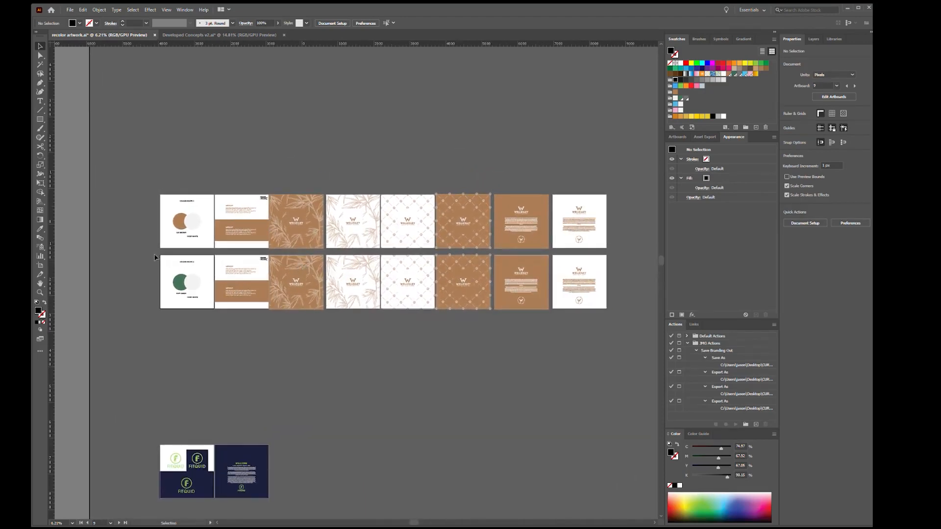
left_click(217, 261)
left_click_drag(216, 254, 615, 316)
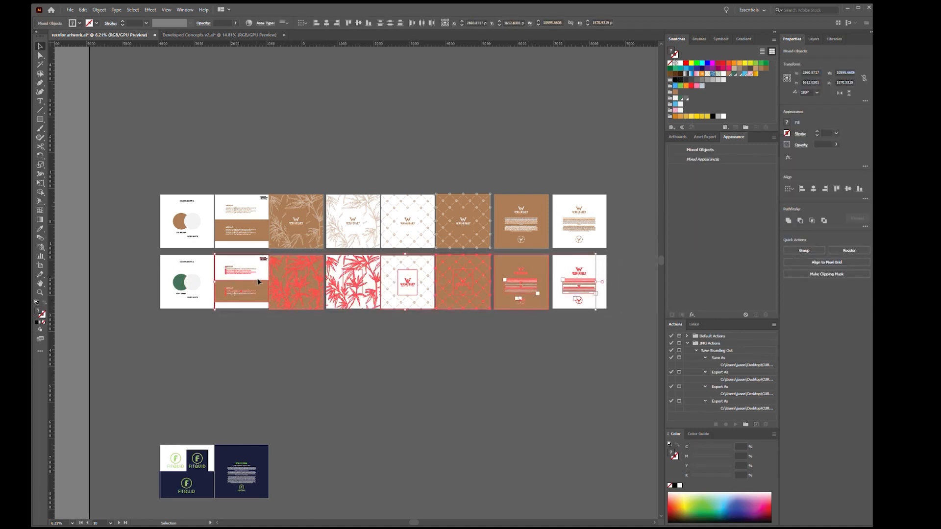
left_click(249, 25)
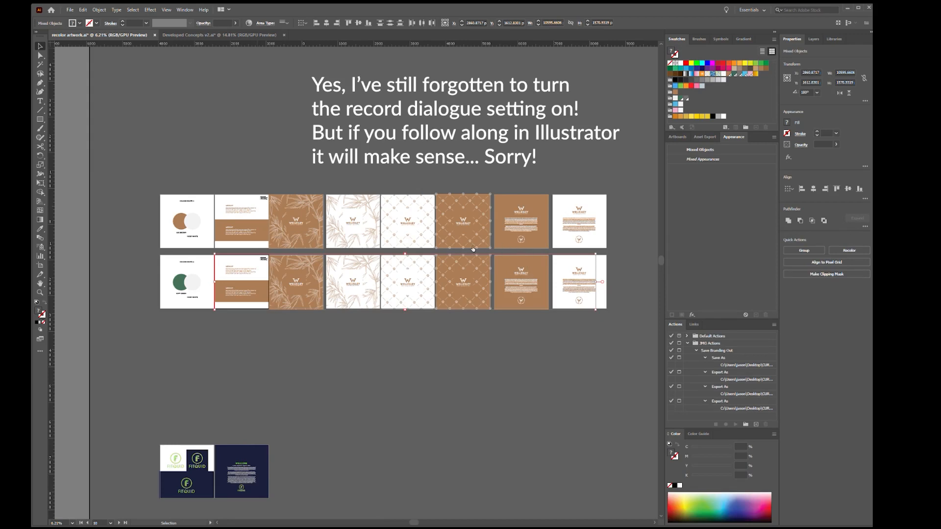
left_click(513, 212)
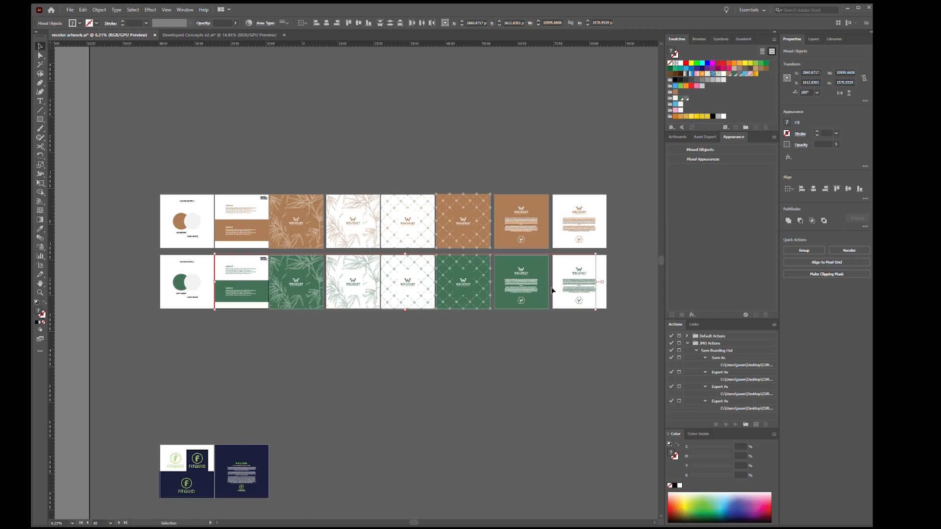
left_click(488, 336)
Examine the green artboards against the brown row, checking the leaf and paw patterns, logos, text pages and artboard edges
key("z")
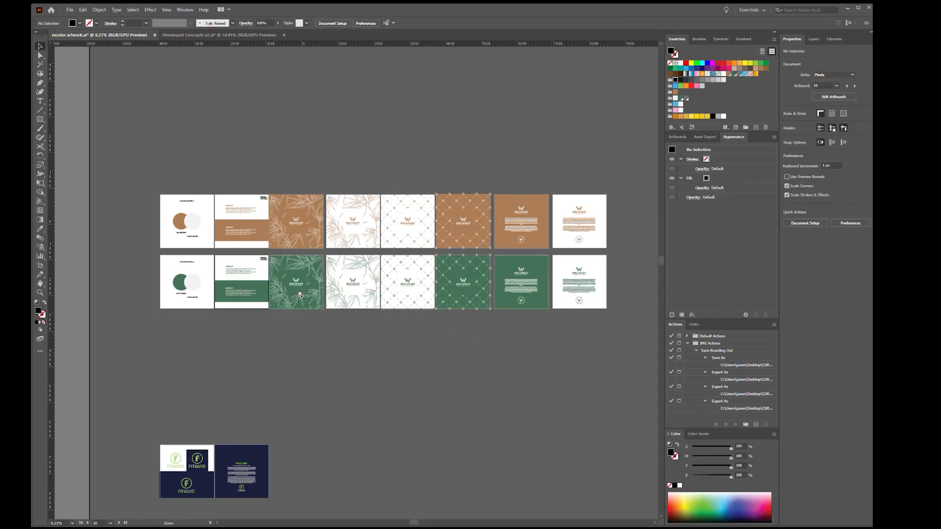
left_click(239, 286)
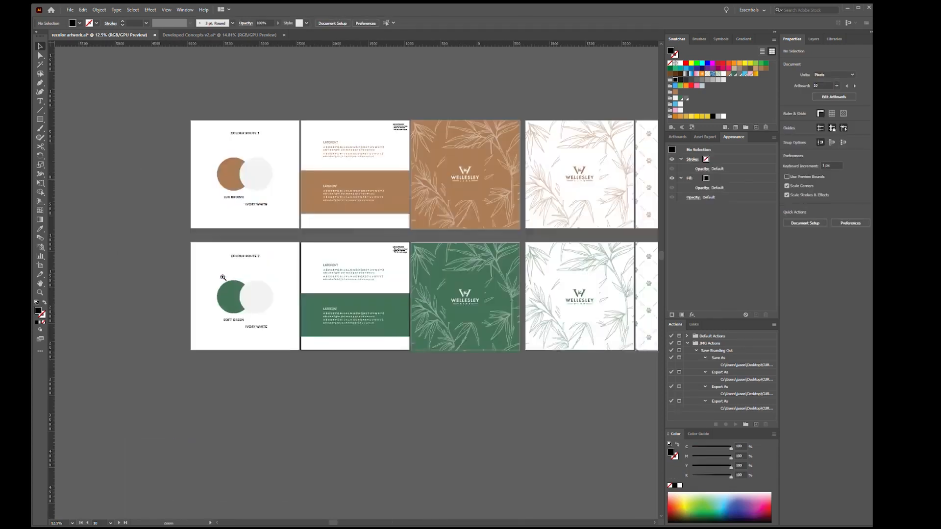
left_click(365, 313)
left_click_drag(521, 274, 319, 277)
left_click_drag(566, 270, 404, 274)
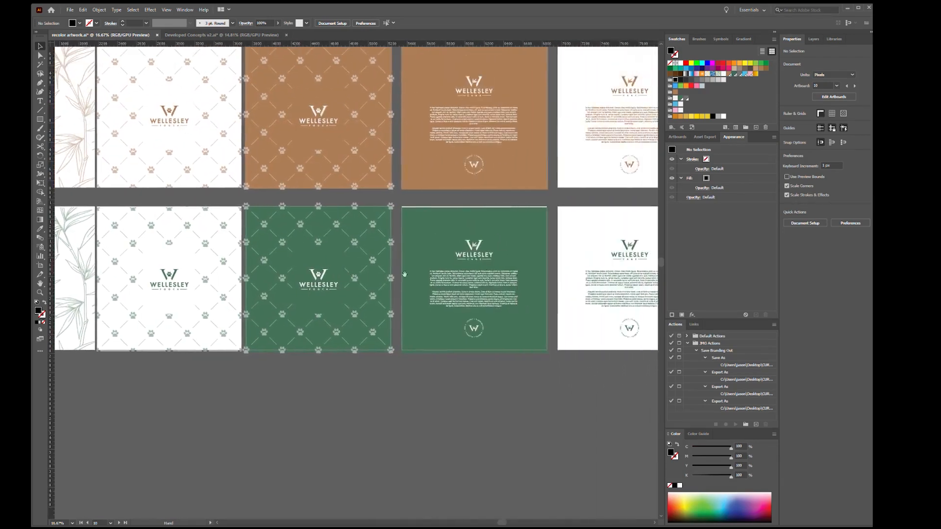
mouse_move(521, 267)
left_mouse_down()
mouse_move(363, 287)
mouse_move(508, 261)
left_mouse_up()
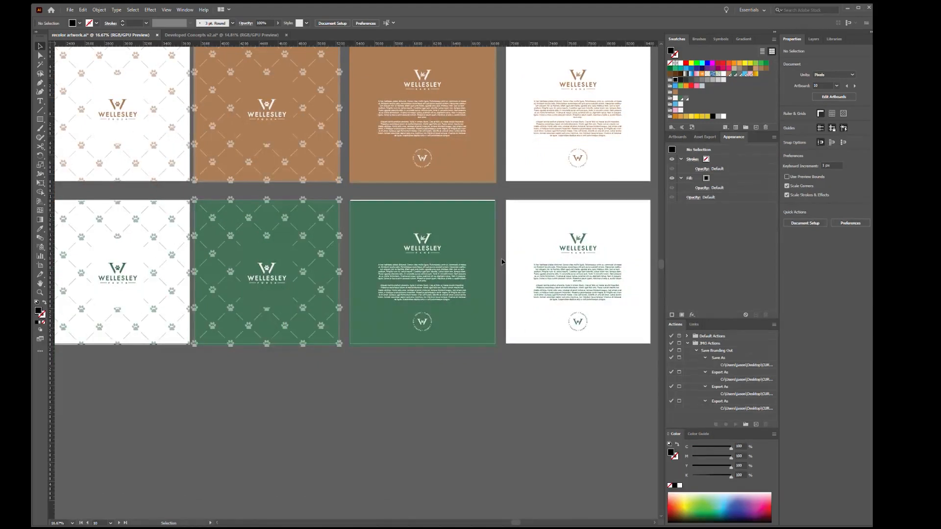
left_click(504, 262)
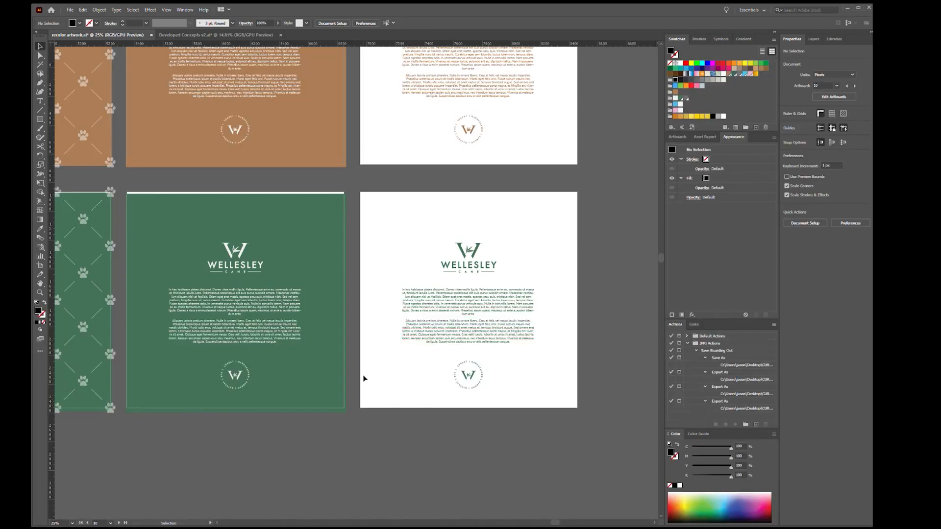
left_click_drag(361, 381, 245, 360)
left_click_drag(245, 359, 489, 335)
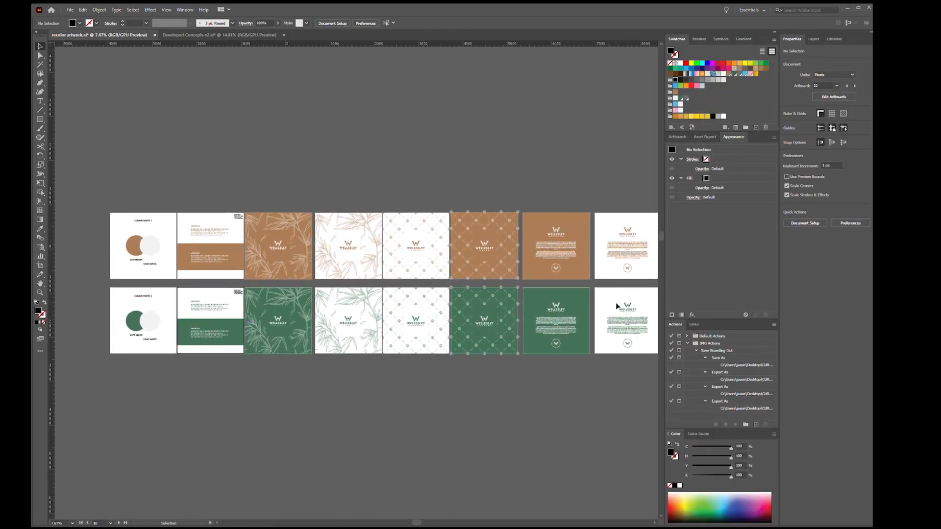
Inspect the freeform gradient and its colour points on the F icon of the Fitquid logo in the navy square
left_click_drag(351, 437, 461, 258)
left_click_drag(226, 406, 382, 366)
left_click_drag(442, 395, 368, 377)
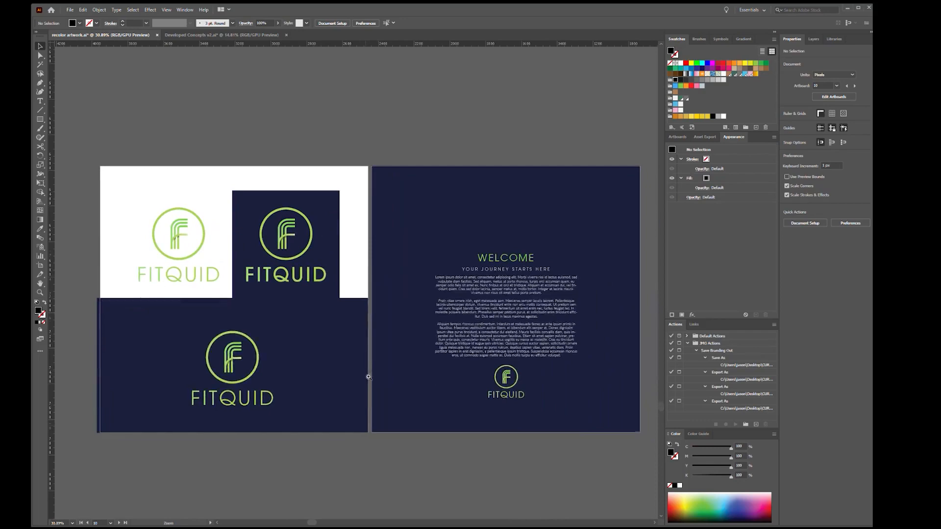
left_click(368, 377, "ctrl")
left_click_drag(217, 239, 489, 288)
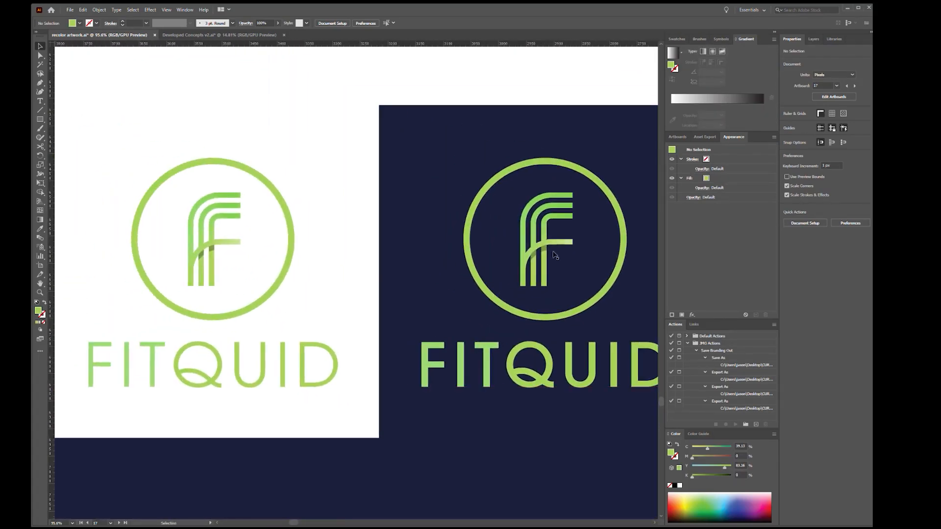
left_click(548, 245)
left_click_drag(548, 245, 651, 267)
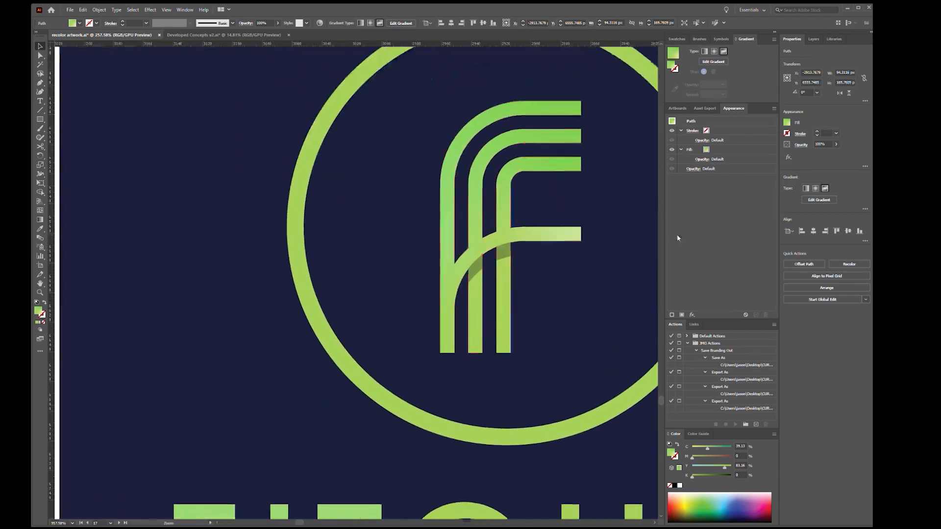
left_click(724, 51)
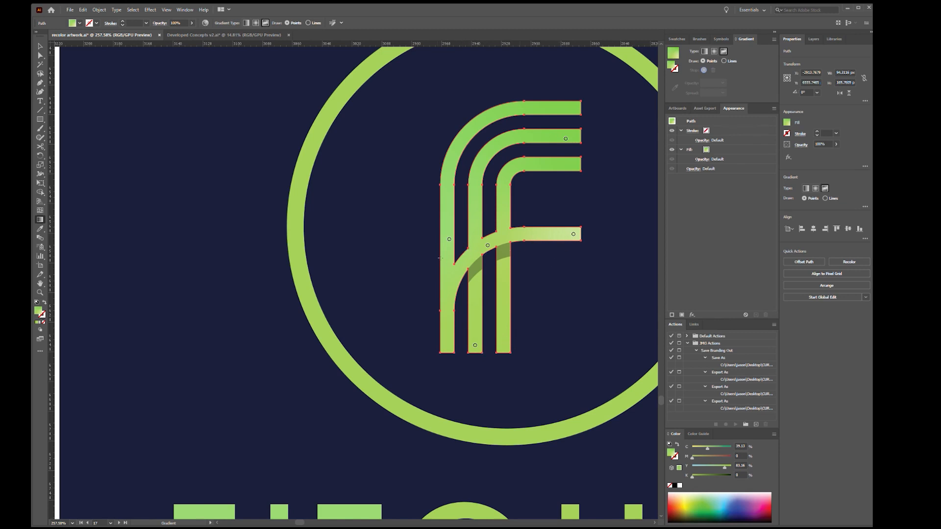
key("v")
scroll(605, 262, "down", 5)
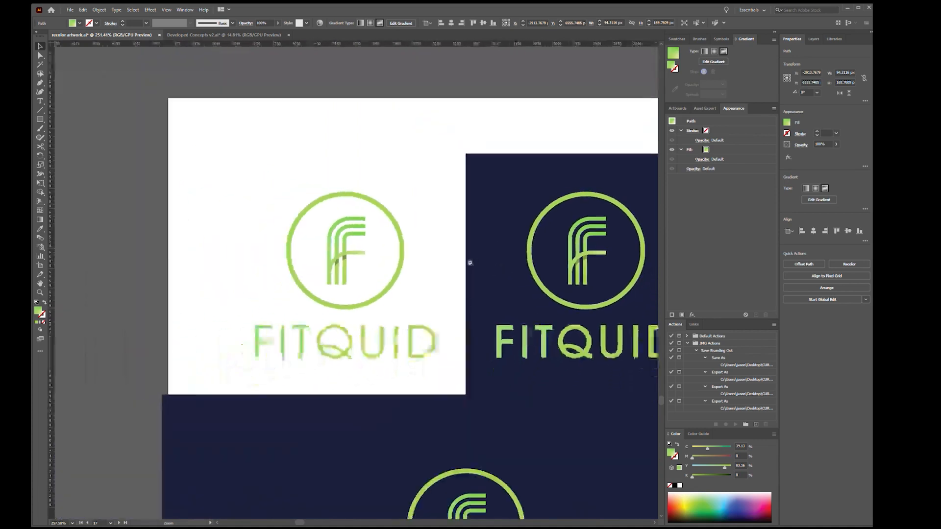
left_click_drag(469, 263, 455, 260)
left_click_drag(478, 230, 296, 205)
left_click(501, 120)
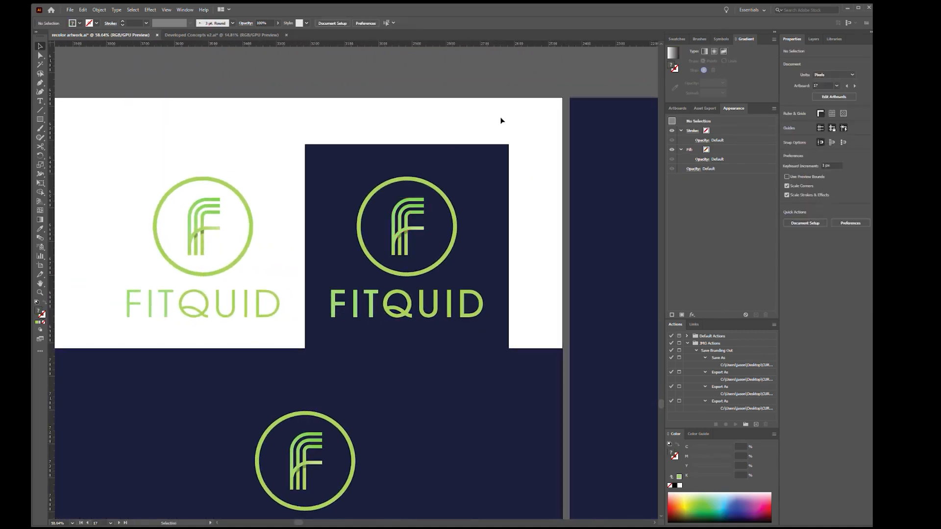
Apply the gold colour group to all artwork on the two Fitquid artboards with Recolor Artwork
scroll(606, 239, "down", 4)
left_click_drag(608, 258, 436, 245)
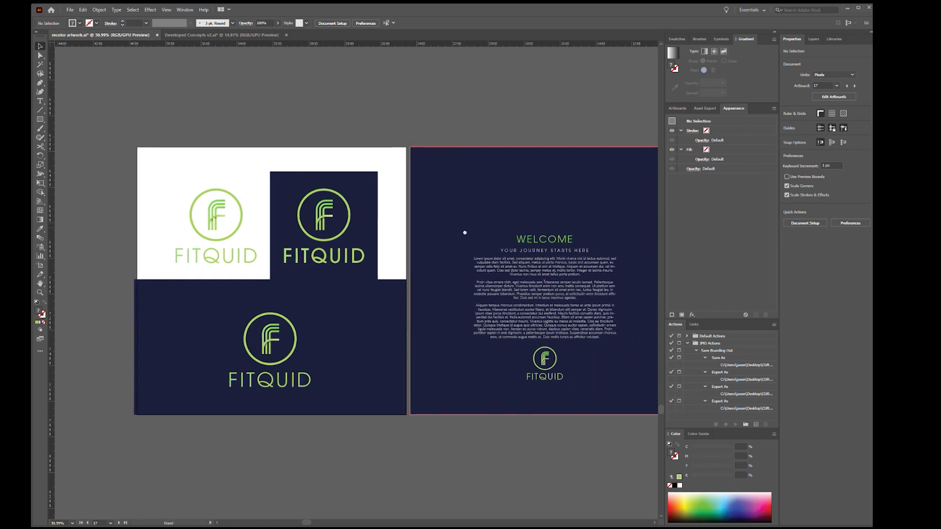
left_click_drag(467, 231, 424, 234)
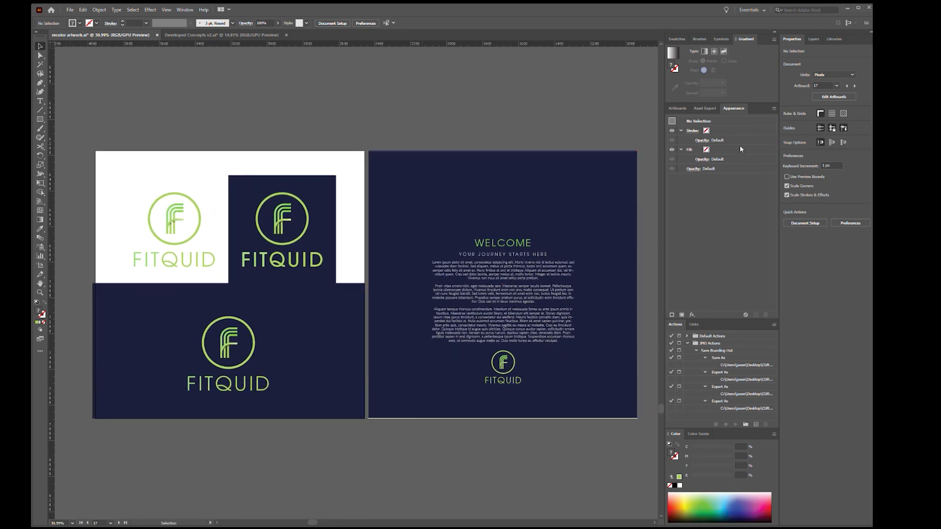
key("ctrl+a")
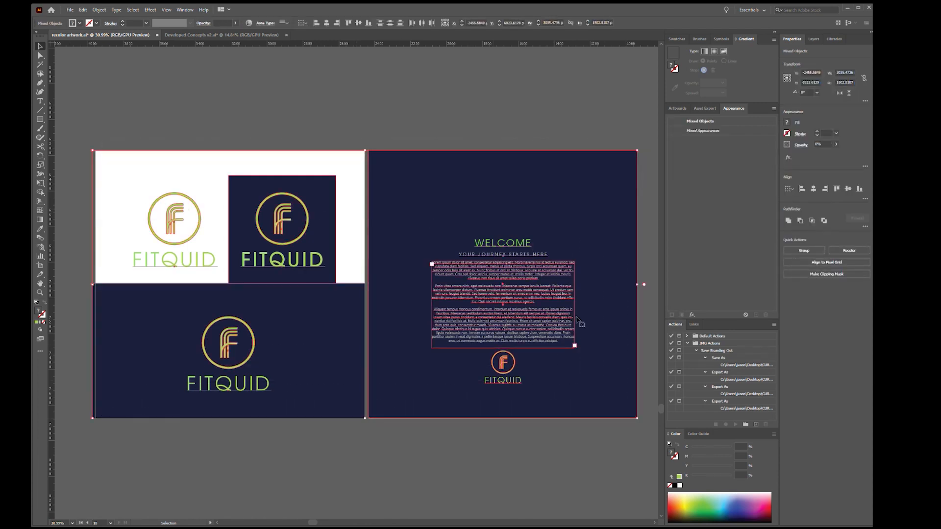
left_click(676, 39)
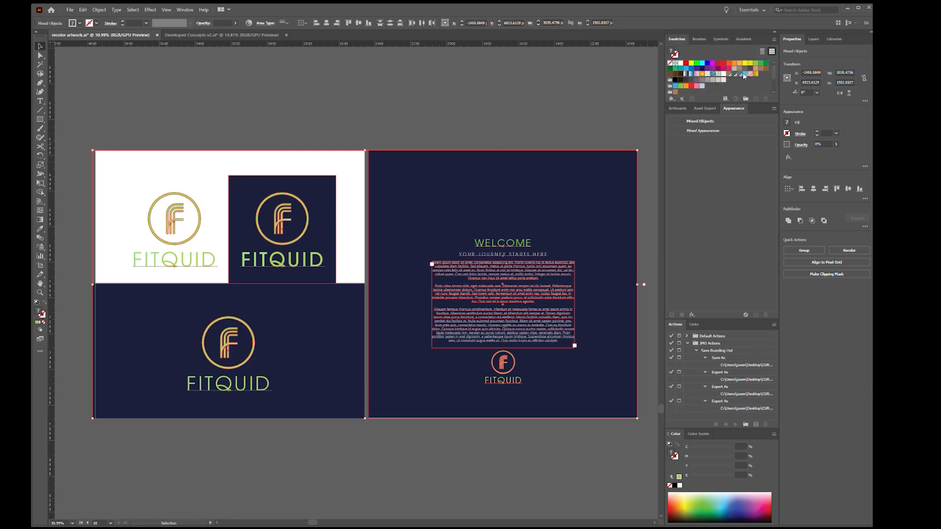
scroll(744, 92, "down", 3)
scroll(725, 78, "down", 1)
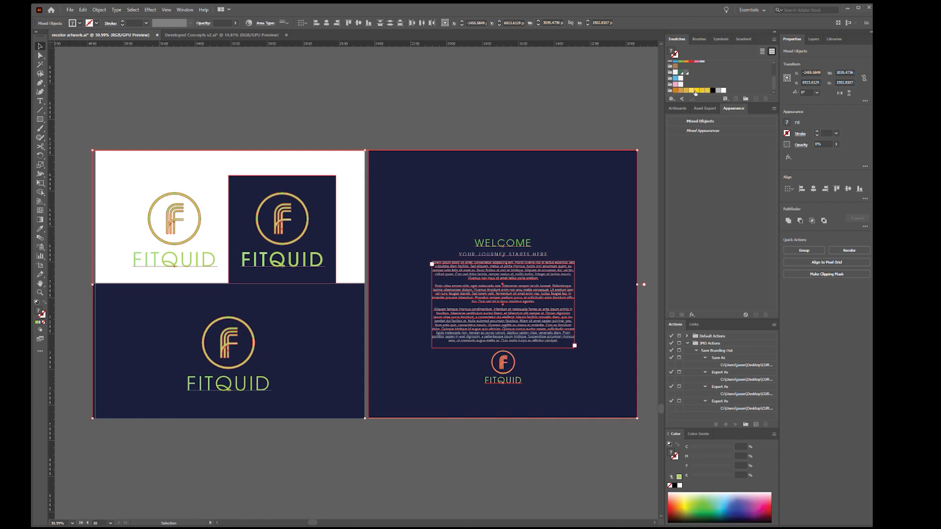
left_click(250, 24)
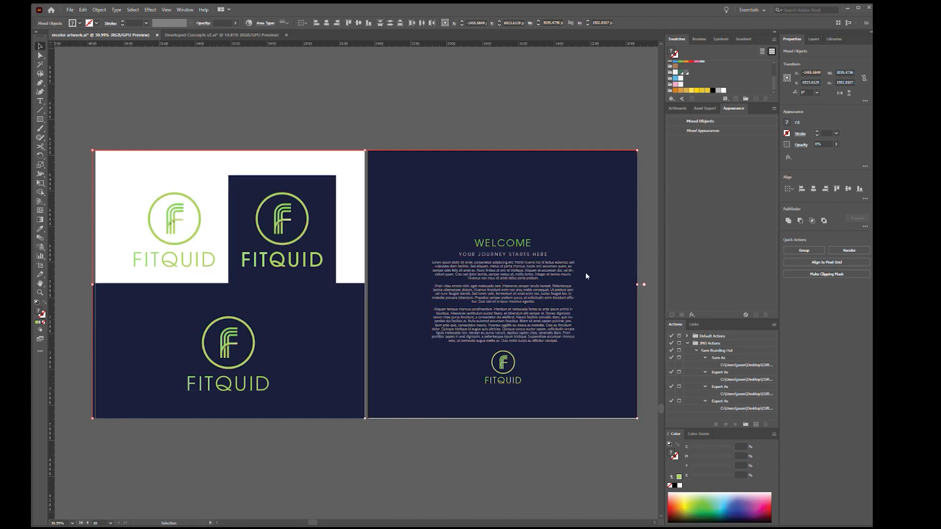
left_click(617, 273)
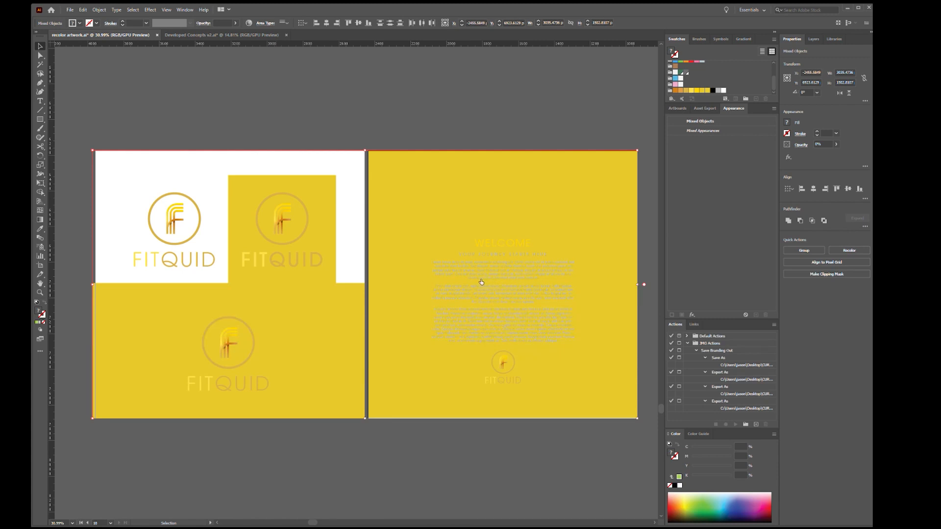
Restore the navy backgrounds and pale body text in the recolouring, keeping gold only on the Fitquid logos and the WELCOME heading
left_click(521, 281)
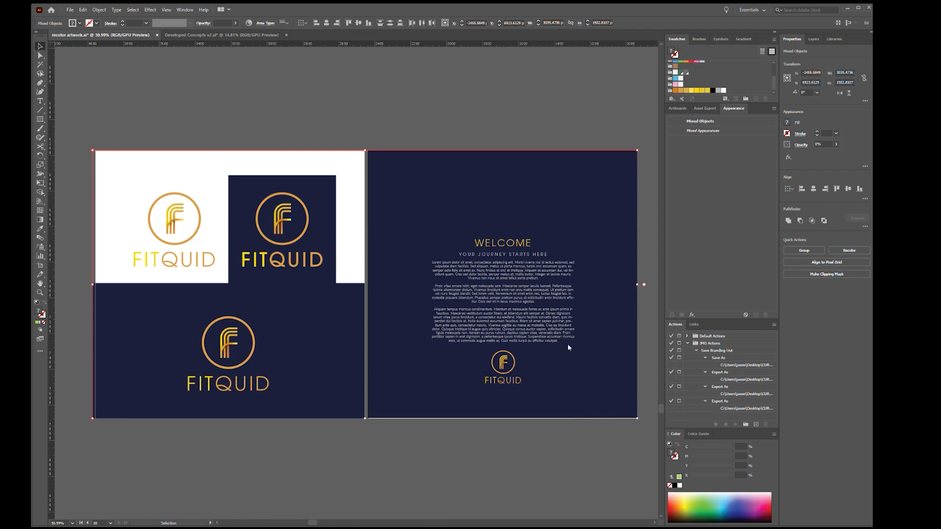
left_click(546, 289)
left_click(425, 457)
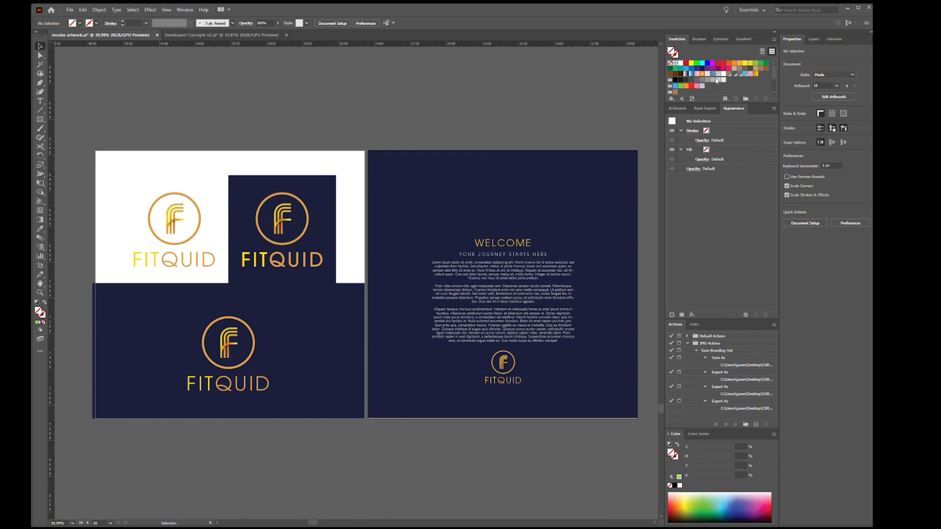
scroll(715, 78, "down", 3)
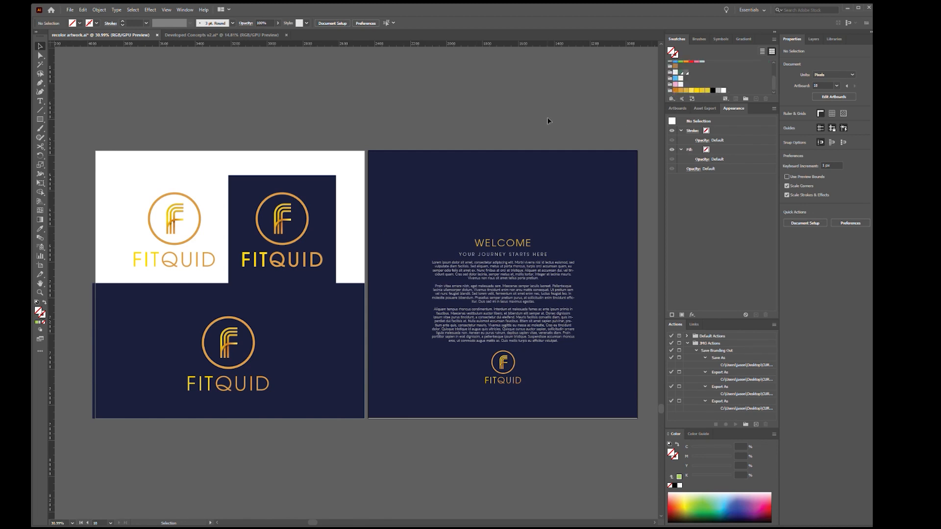